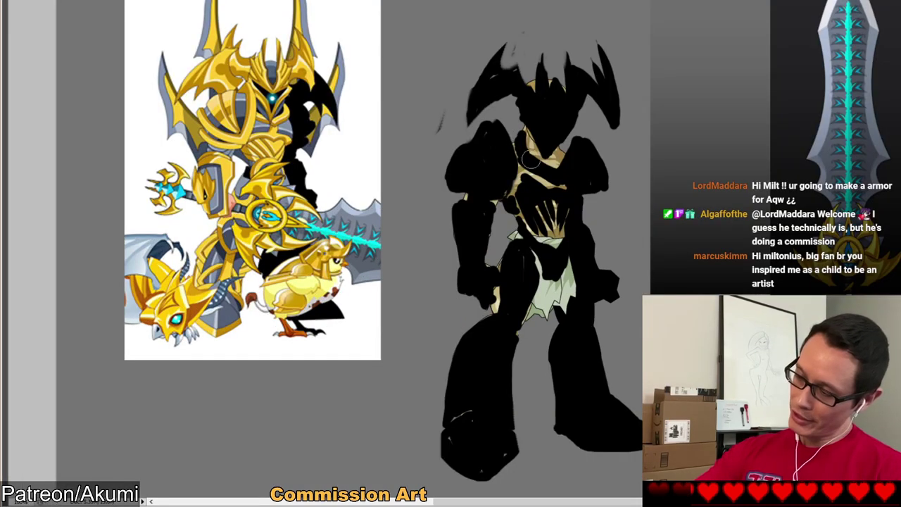
# Paint black over the gaps in the armor silhouette's chest and waist, and smooth its larger shoulder shape.
pyautogui.moveTo(556, 169); pyautogui.dragTo(579, 153)
pyautogui.moveTo(526, 228); pyautogui.dragTo(552, 257)
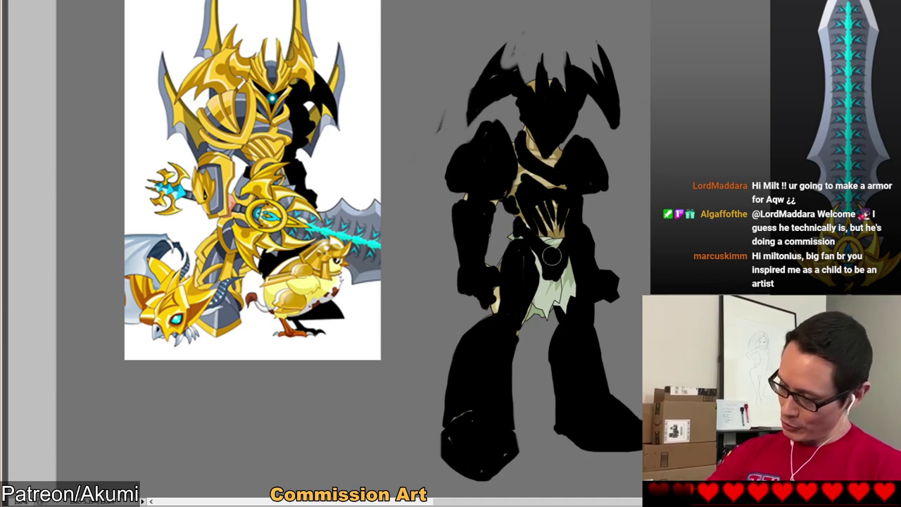
pyautogui.moveTo(521, 159); pyautogui.dragTo(515, 150)
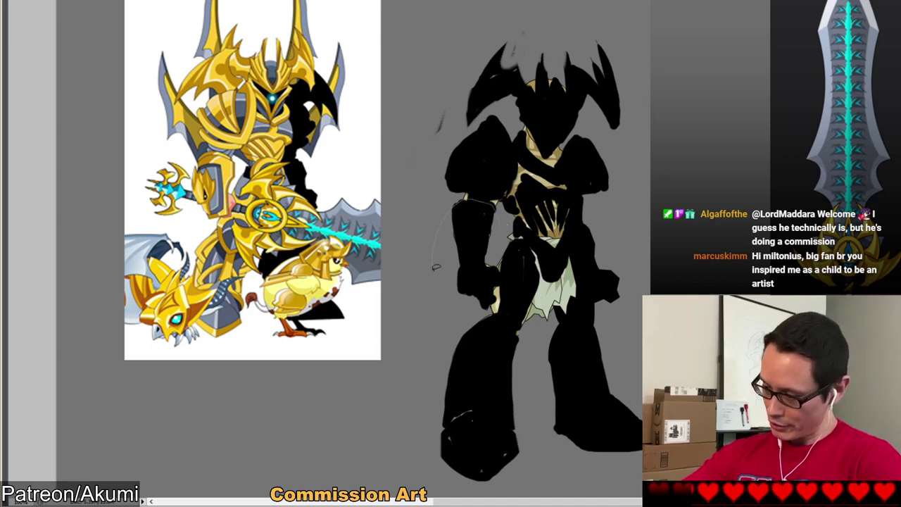
# Select the silhouette's forearm and hand, shift them slightly down, deselect, and fill the upper chest with black.
pyautogui.moveTo(502, 239); pyautogui.dragTo(492, 299)
pyautogui.moveTo(485, 235); pyautogui.dragTo(482, 249)
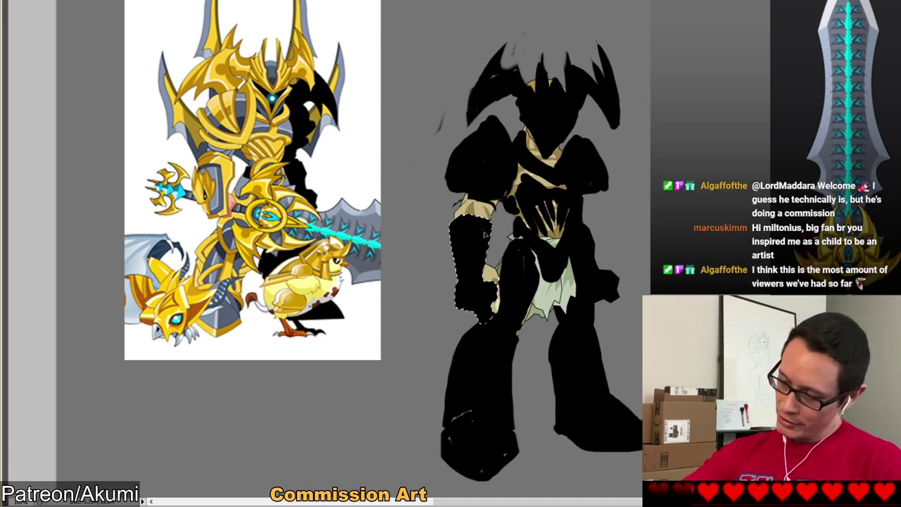
pyautogui.moveTo(481, 245); pyautogui.dragTo(484, 245)
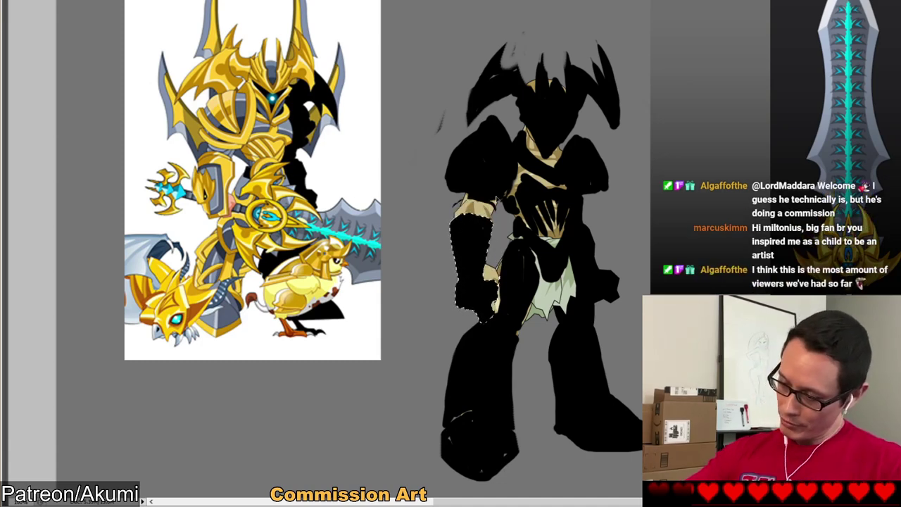
pyautogui.hotkey('ctrl', 'd')
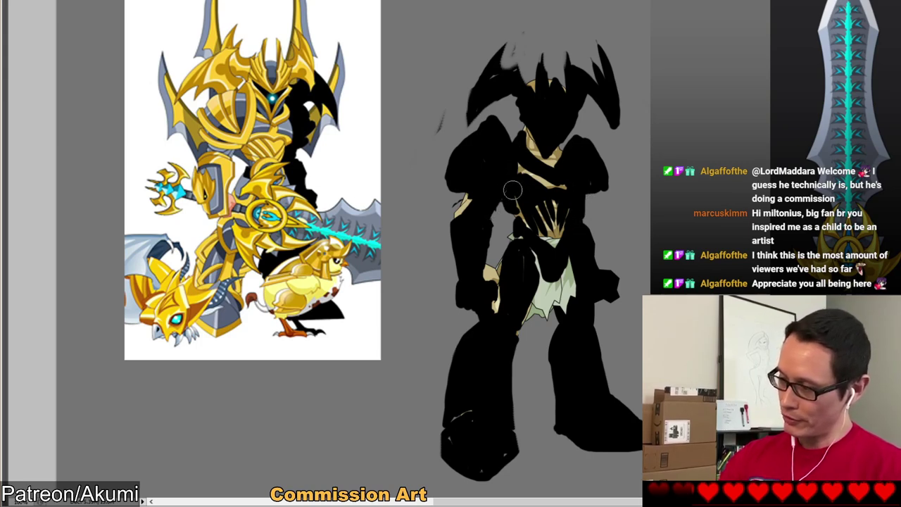
pyautogui.moveTo(521, 173)
pyautogui.mouseDown()
pyautogui.moveTo(527, 165)
pyautogui.moveTo(547, 176)
pyautogui.moveTo(565, 169)
pyautogui.mouseUp()
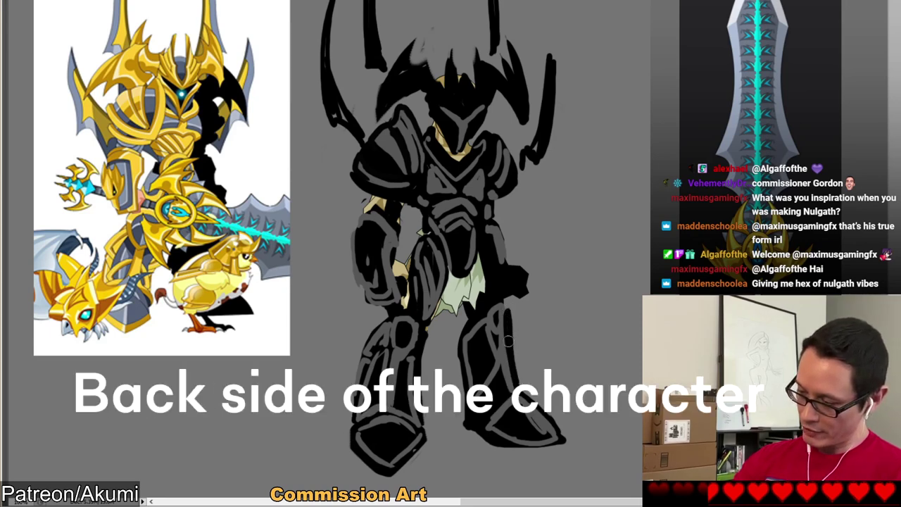
# Refine the silhouette's outward-pointing boot by carving its plate lines and cleaning up the sole edge.
pyautogui.moveTo(512, 387)
pyautogui.mouseDown()
pyautogui.moveTo(555, 434)
pyautogui.moveTo(534, 414)
pyautogui.moveTo(534, 428)
pyautogui.moveTo(508, 446)
pyautogui.moveTo(498, 437)
pyautogui.moveTo(553, 441)
pyautogui.mouseUp()
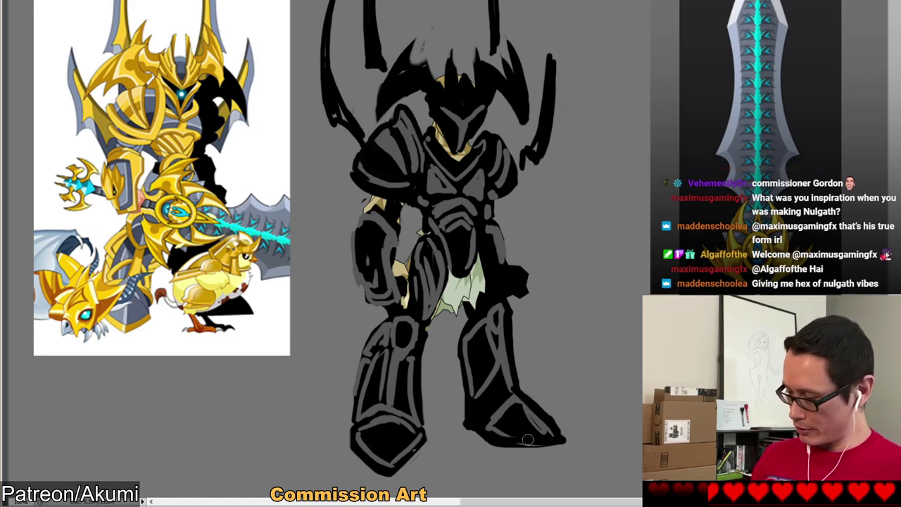
pyautogui.moveTo(513, 447)
pyautogui.mouseDown()
pyautogui.moveTo(557, 444)
pyautogui.moveTo(513, 448)
pyautogui.mouseUp()
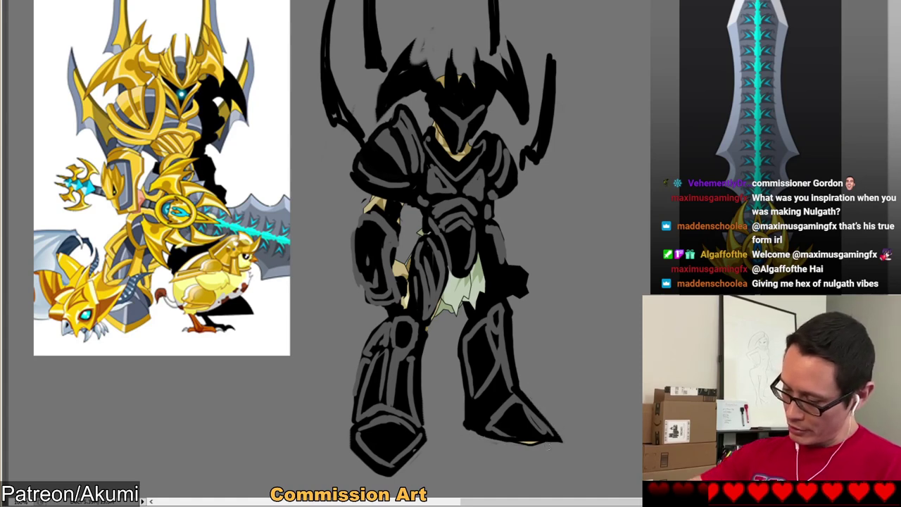
pyautogui.moveTo(544, 439); pyautogui.dragTo(509, 433)
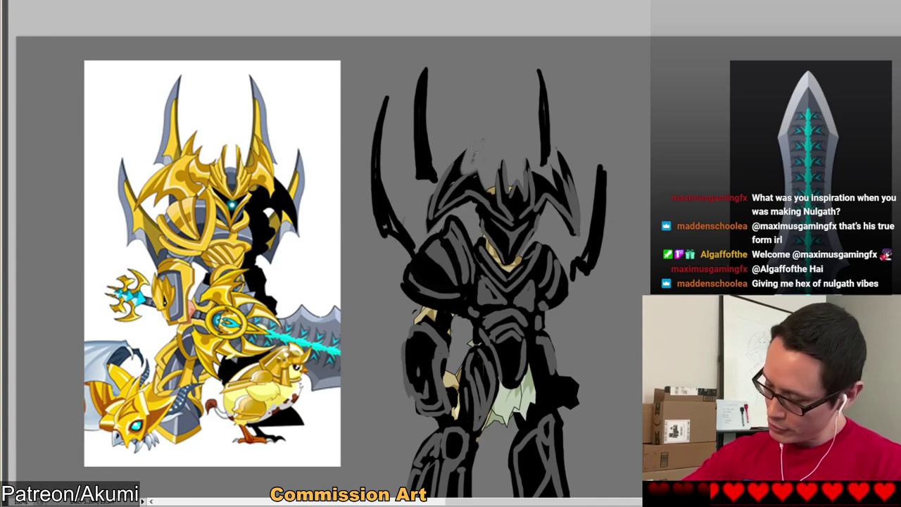
pyautogui.moveTo(605, 309)
pyautogui.mouseDown()
pyautogui.moveTo(641, 225)
pyautogui.moveTo(670, 263)
pyautogui.mouseUp()
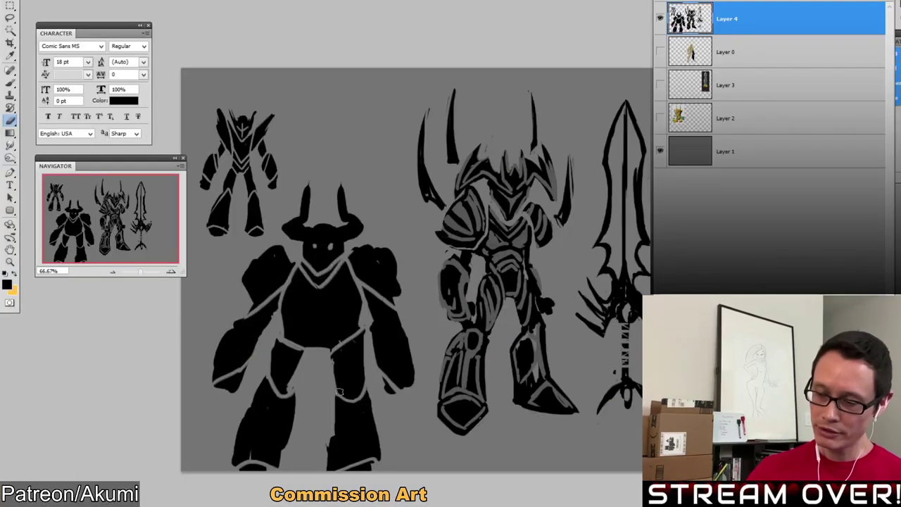
# Erase curved armor plate lines into the thighs, belly and shoulders of the bulky horned silhouette.
pyautogui.moveTo(337, 386)
pyautogui.mouseDown()
pyautogui.moveTo(354, 362)
pyautogui.moveTo(356, 322)
pyautogui.mouseUp()
pyautogui.moveTo(286, 380); pyautogui.dragTo(275, 344)
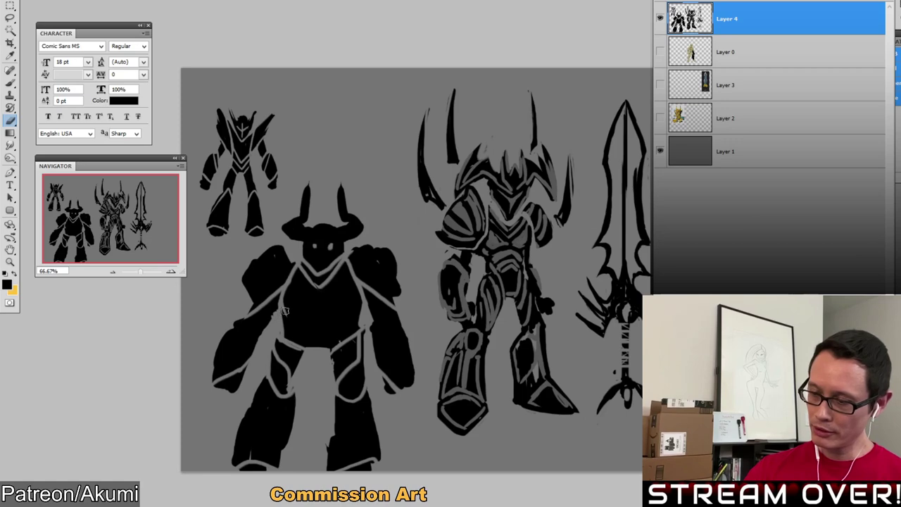
pyautogui.moveTo(285, 310)
pyautogui.mouseDown()
pyautogui.moveTo(313, 336)
pyautogui.moveTo(356, 298)
pyautogui.mouseUp()
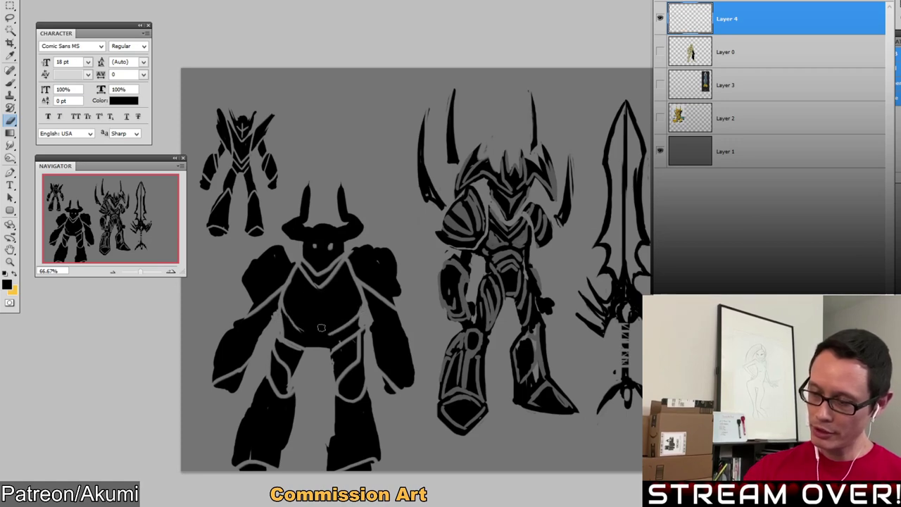
pyautogui.moveTo(257, 285); pyautogui.dragTo(287, 260)
pyautogui.moveTo(390, 280); pyautogui.dragTo(356, 255)
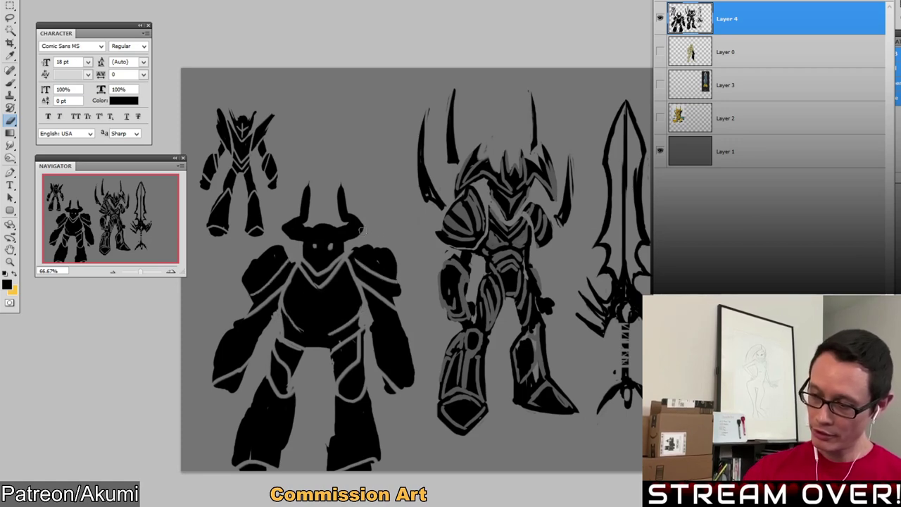
# Paint a thin curved black spike rising from the bulky horned figure's shoulder with the Brush tool.
pyautogui.press('b')
pyautogui.moveTo(413, 230); pyautogui.dragTo(394, 262)
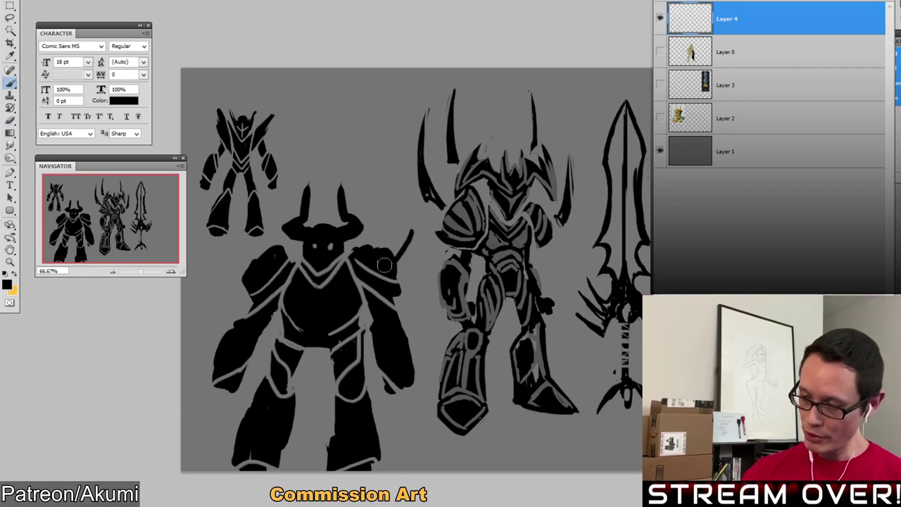
pyautogui.moveTo(406, 233)
pyautogui.mouseDown()
pyautogui.moveTo(377, 259)
pyautogui.moveTo(388, 223)
pyautogui.mouseUp()
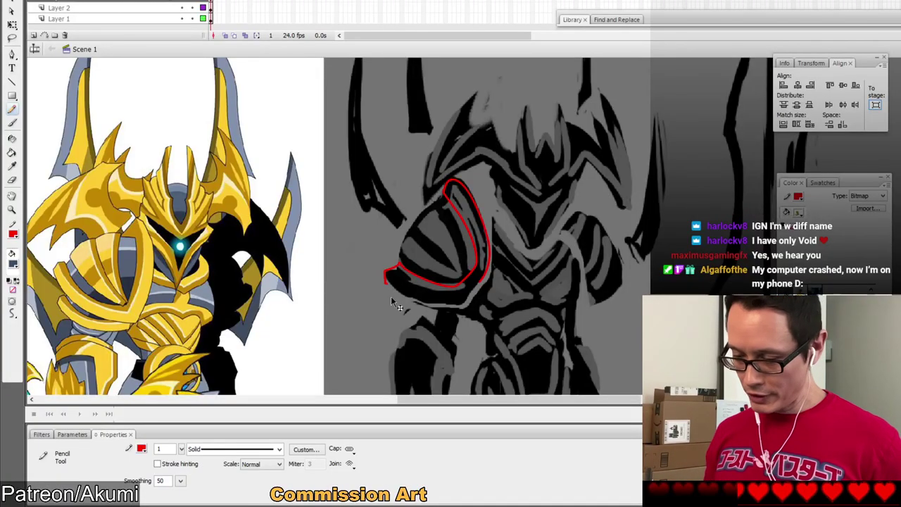
# In Adobe Flash, delete the red pencil outline drawn over the sketch's large shoulder plate.
pyautogui.press('v')
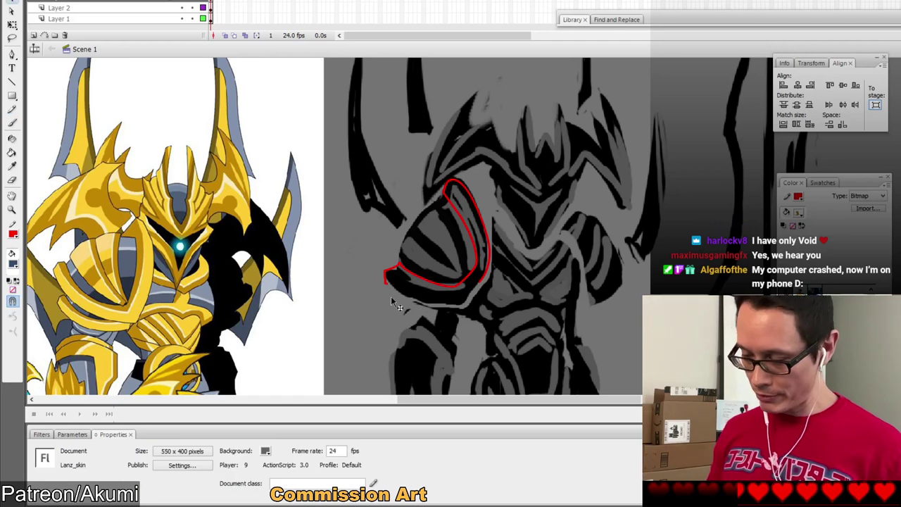
pyautogui.click(463, 287)
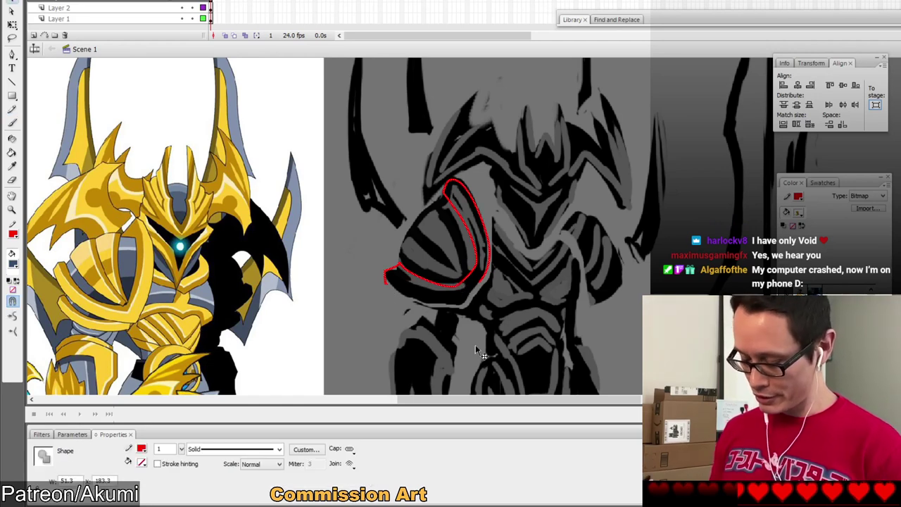
pyautogui.press('Delete')
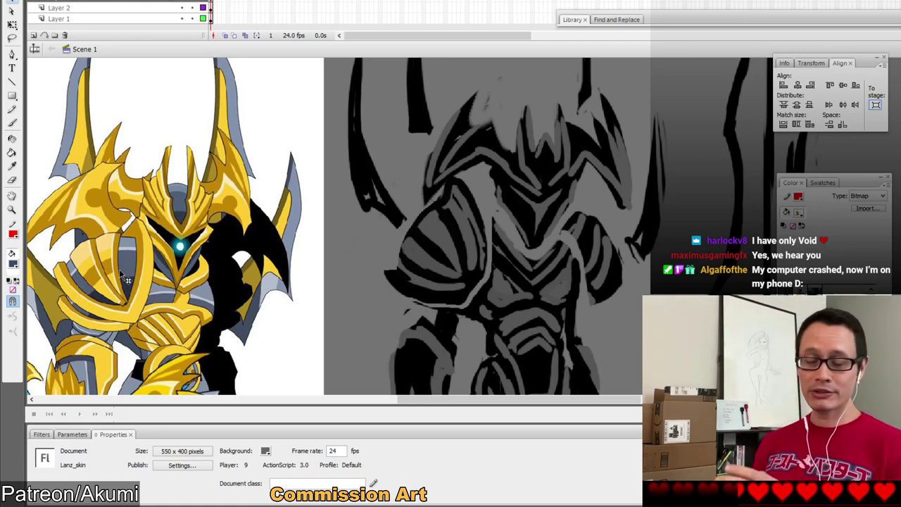
# Sample the slate grey of the golden reference armor's shoulder plate as the fill color.
pyautogui.press('F4')
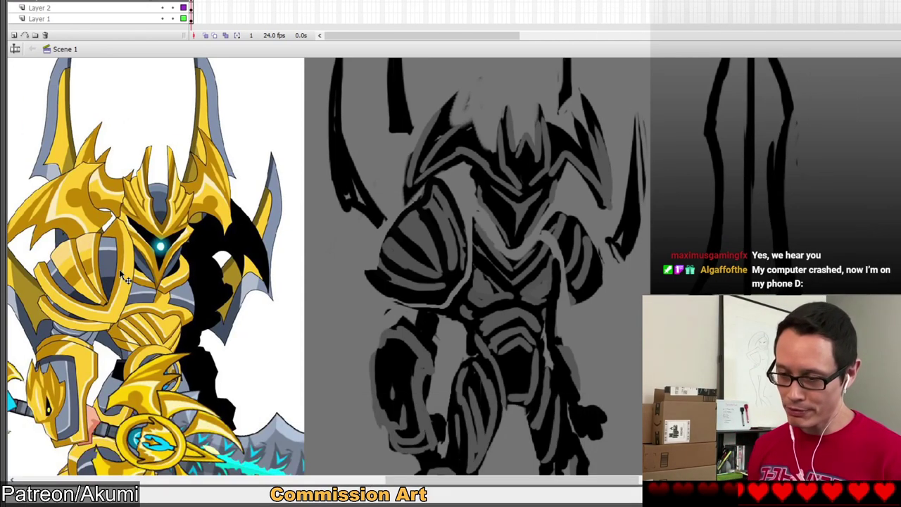
pyautogui.hotkey('ctrl', '-')
pyautogui.hotkey('ctrl', '=')
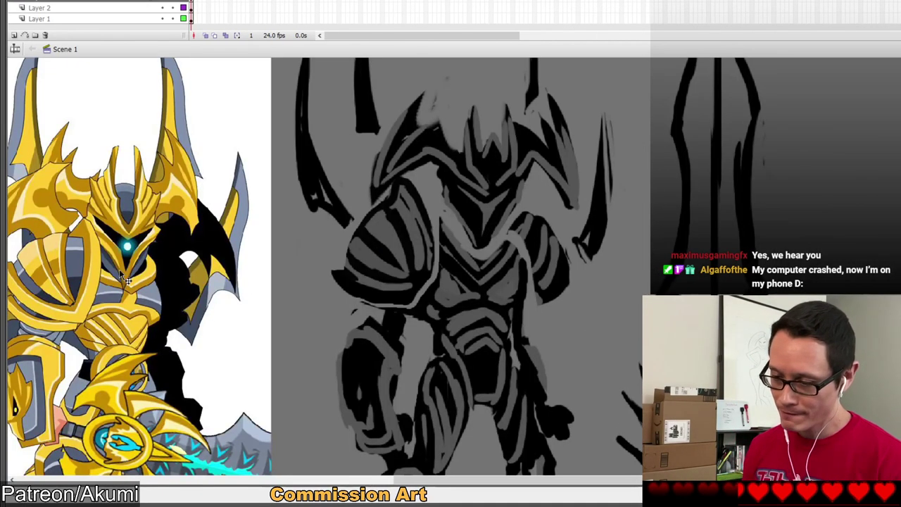
pyautogui.moveTo(575, 299); pyautogui.dragTo(822, 291)
pyautogui.press('F4')
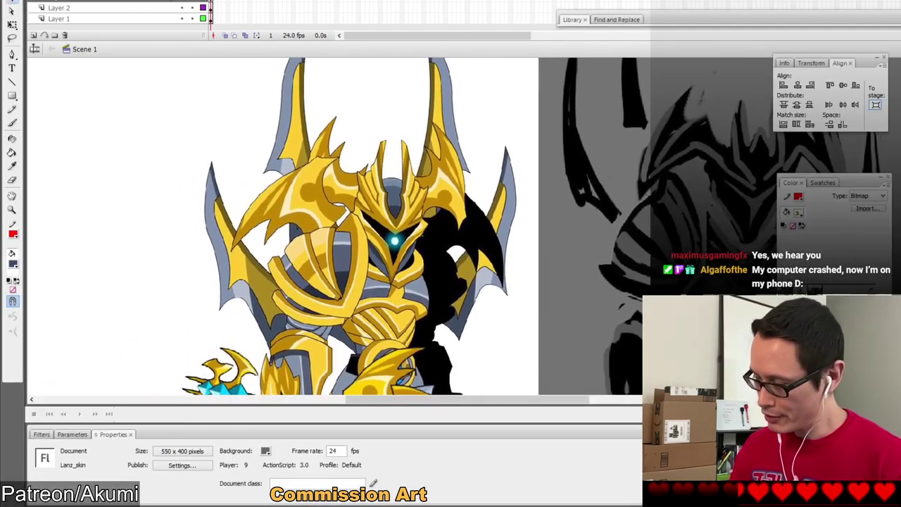
pyautogui.click(798, 212)
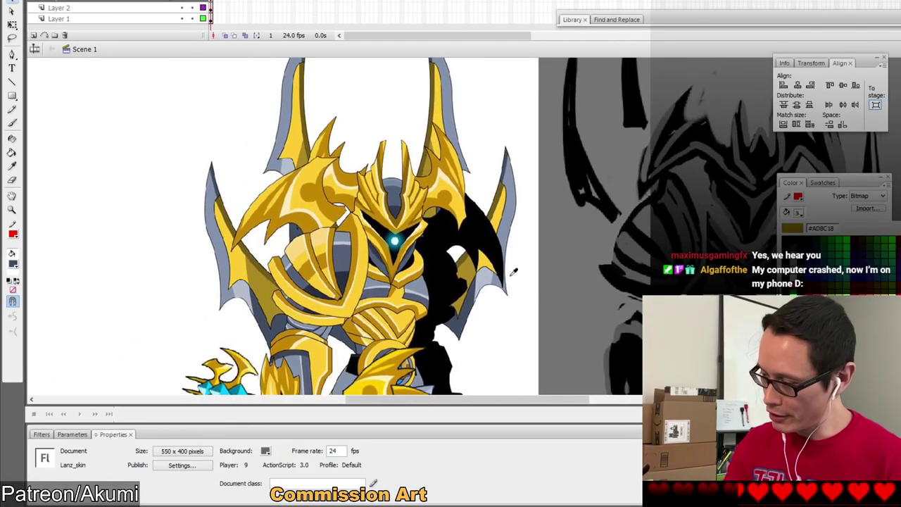
pyautogui.click(345, 253)
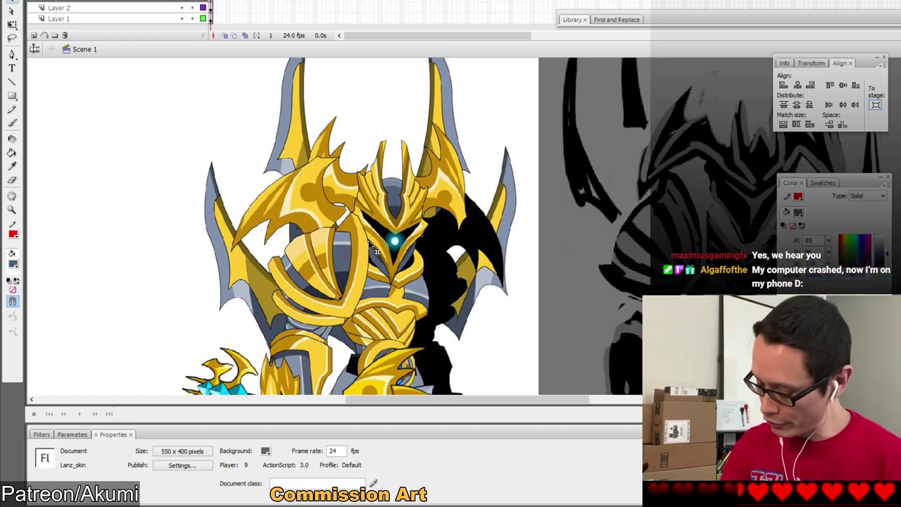
# Paint a solid red shoulder plate shape over the sketch's large shoulder using the pressure-sensitive Brush tool.
pyautogui.press('b')
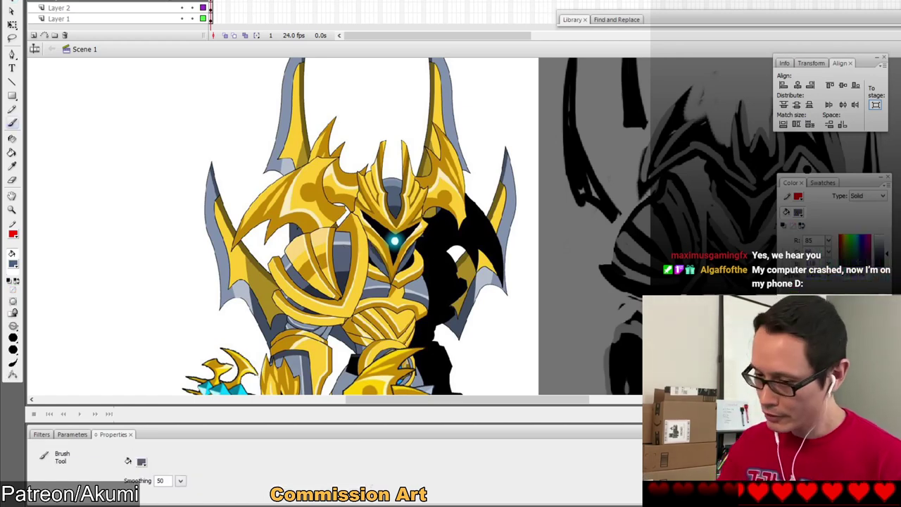
pyautogui.click(13, 362)
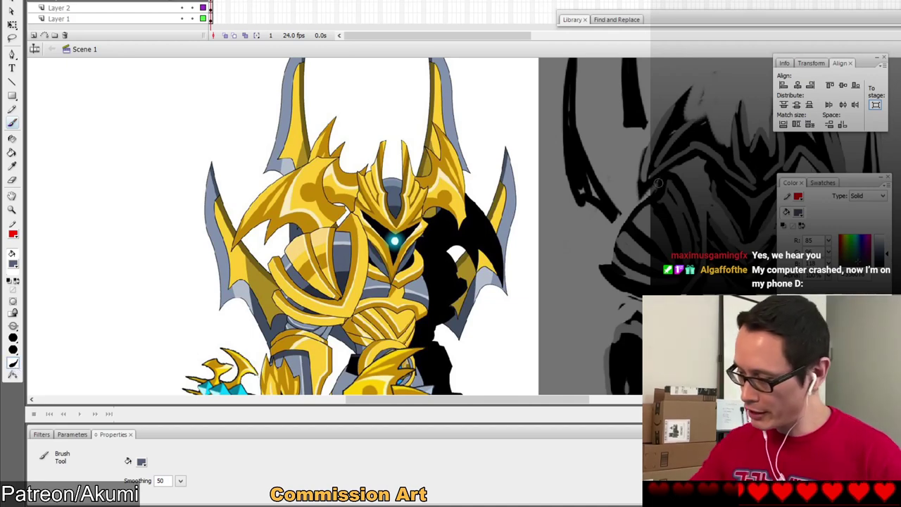
pyautogui.click(798, 212)
pyautogui.moveTo(663, 197); pyautogui.dragTo(697, 252)
pyautogui.moveTo(649, 289); pyautogui.dragTo(620, 279)
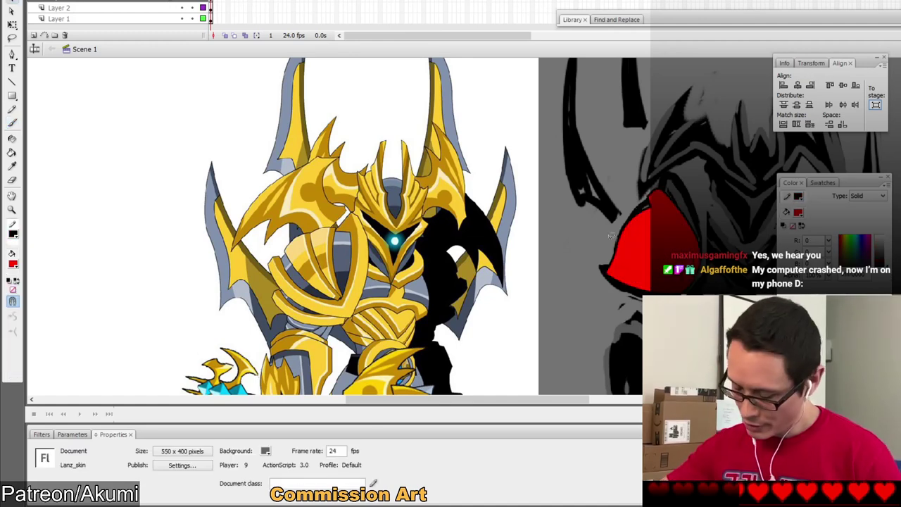
# Add black lines to the red shoulder plate that separate its inner and lower rims from the main surface.
pyautogui.press('l')
pyautogui.moveTo(606, 255); pyautogui.dragTo(649, 278)
pyautogui.press('k')
pyautogui.click(672, 223)
pyautogui.doubleClick(669, 233)
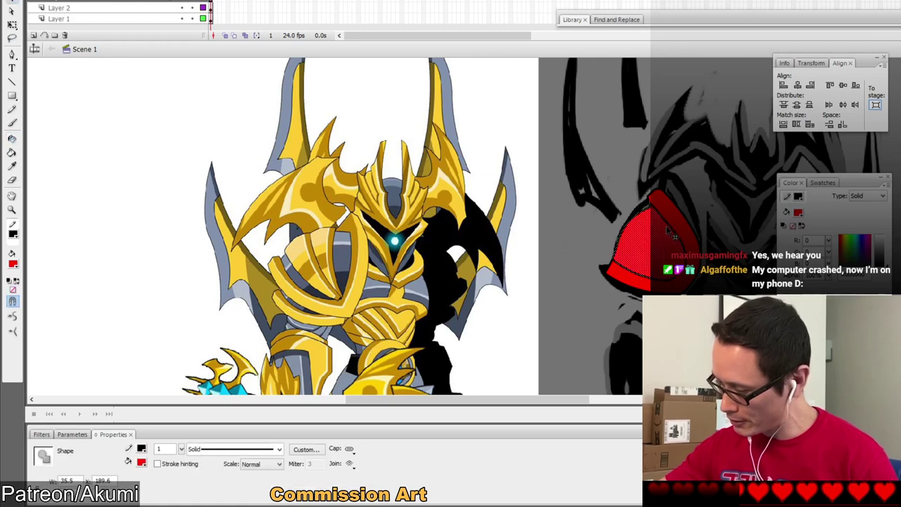
pyautogui.press('Escape')
pyautogui.moveTo(648, 198); pyautogui.dragTo(651, 210)
pyautogui.doubleClick(656, 219)
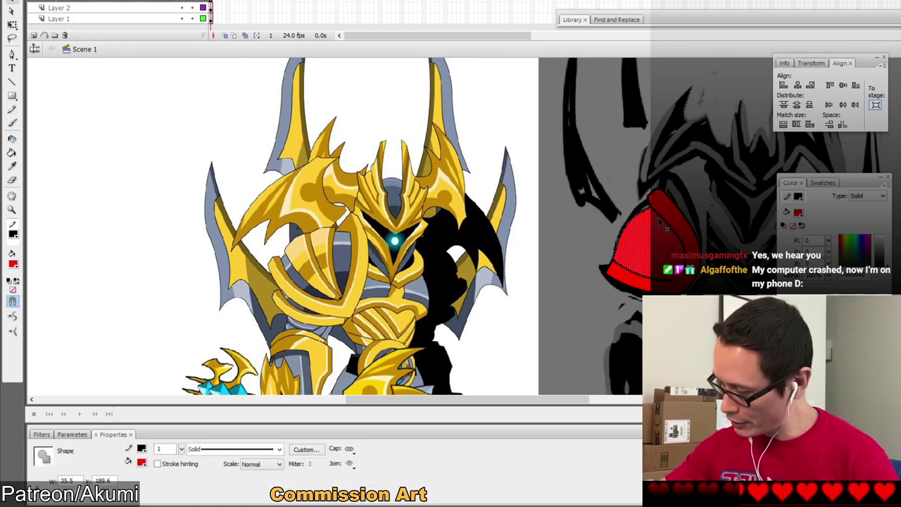
pyautogui.click(588, 137)
# Reshape the shoulder plate's lower outer corner into a red point that extends the lower rim.
pyautogui.press('l')
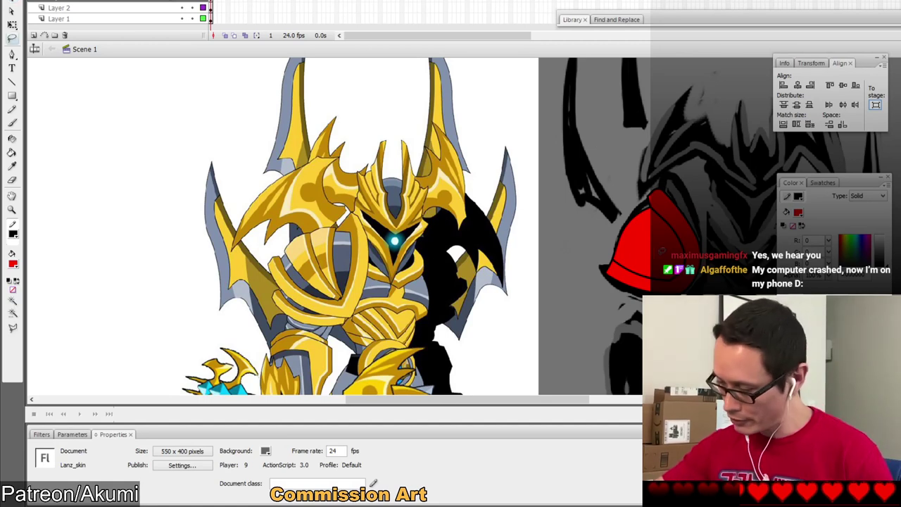
pyautogui.press('v')
pyautogui.click(612, 275)
pyautogui.press('Delete')
pyautogui.click(607, 272)
pyautogui.click(608, 275)
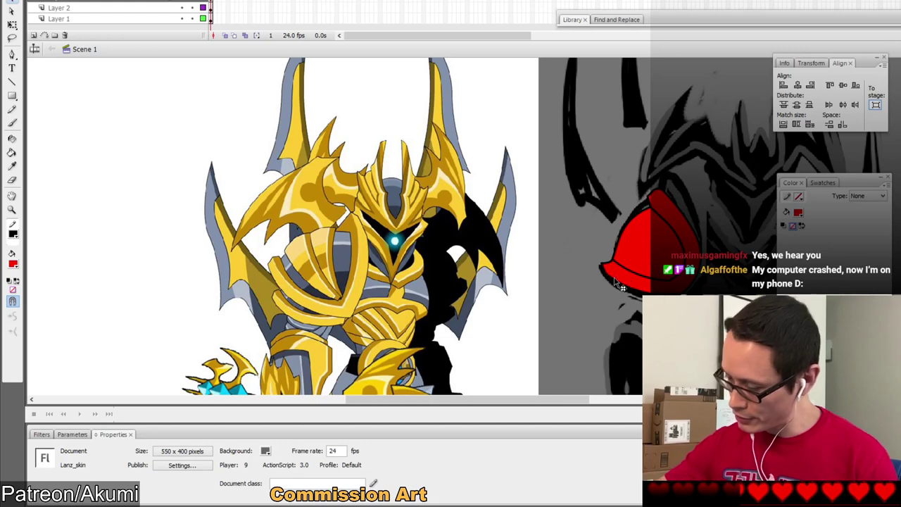
# Select the whole red shoulder plate, align it over the sketch and convert it to a movie clip symbol named Shoulder Plate.
pyautogui.click(614, 282)
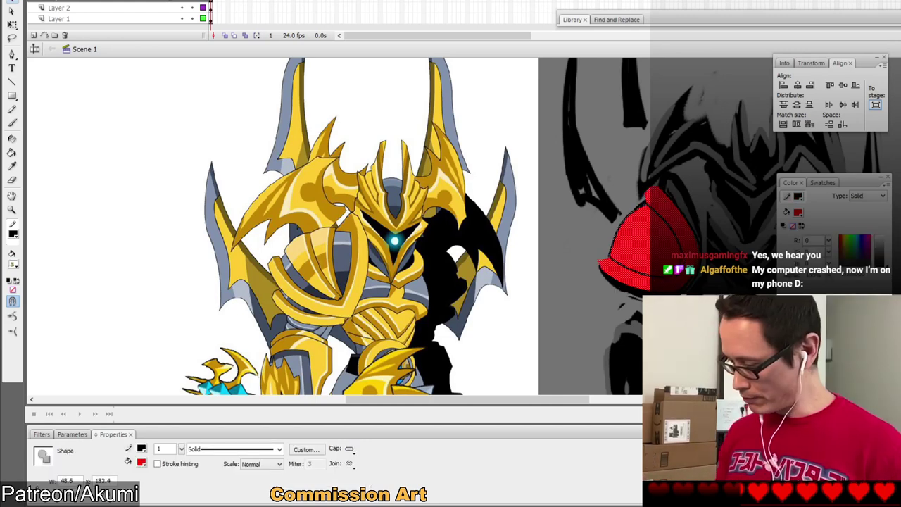
pyautogui.moveTo(683, 275); pyautogui.dragTo(686, 278)
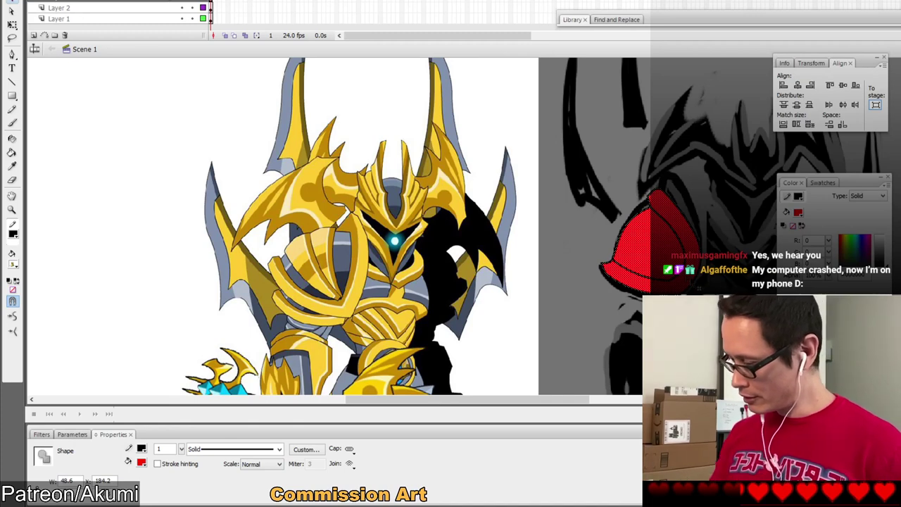
pyautogui.press('F8')
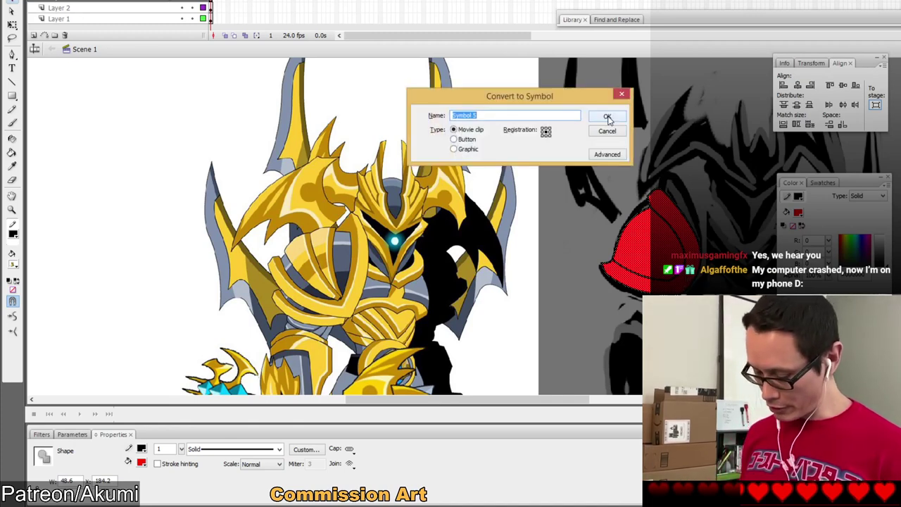
pyautogui.write('Shoulder')
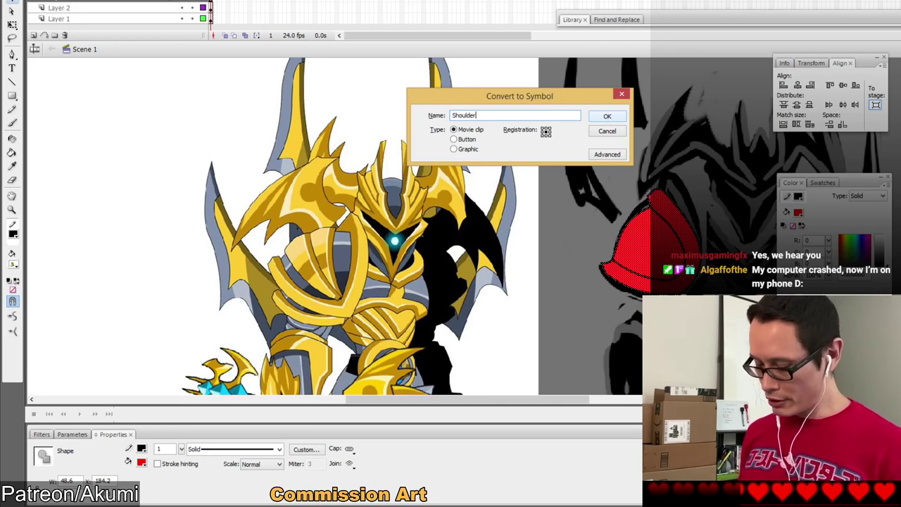
pyautogui.write(' Plate')
pyautogui.click(606, 116)
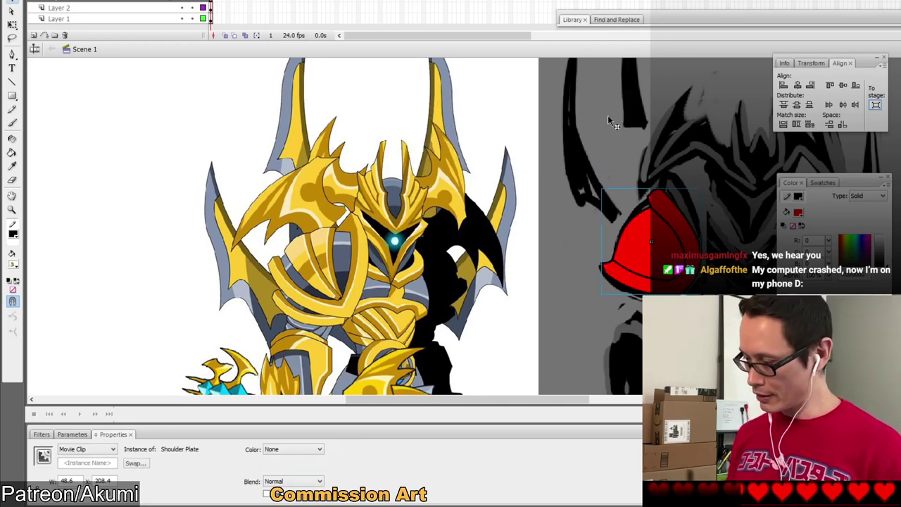
# Open the Shoulder Plate symbol for editing and adjust the lower corner of the black line separating the main surface from the rim.
pyautogui.doubleClick(644, 246)
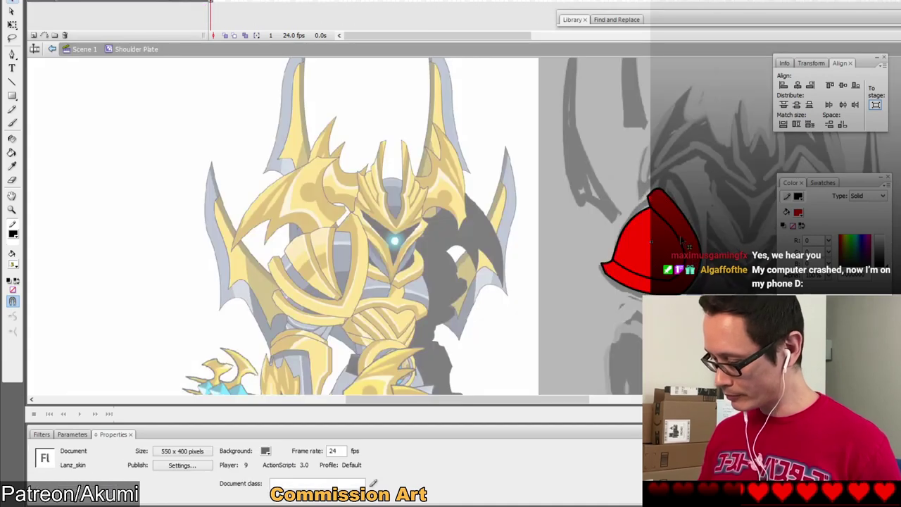
pyautogui.hotkey('ctrl', 'space')
pyautogui.click(670, 292)
pyautogui.moveTo(559, 229); pyautogui.dragTo(624, 305)
pyautogui.click(539, 253)
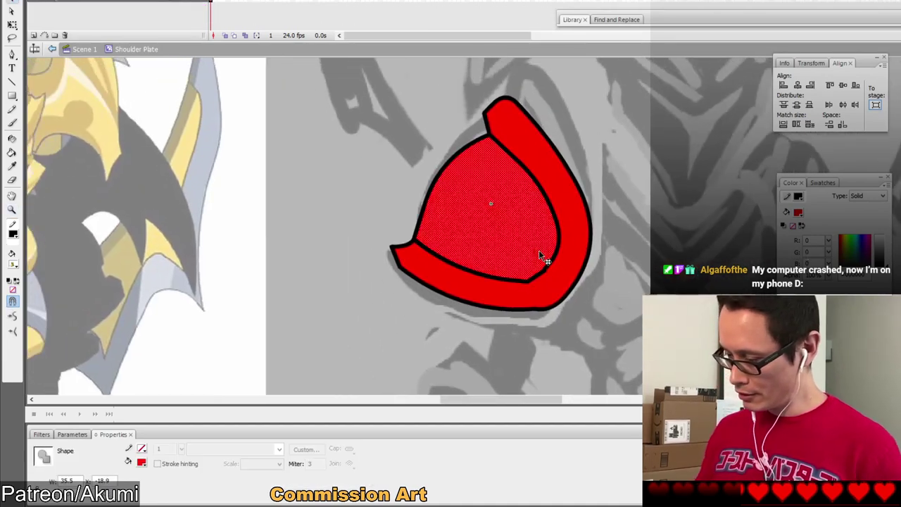
pyautogui.doubleClick(541, 255)
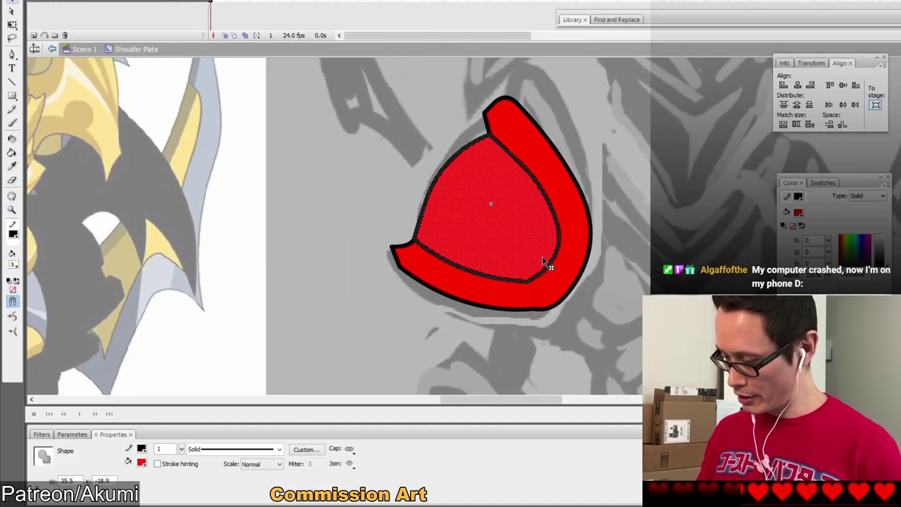
pyautogui.press('Escape')
pyautogui.moveTo(527, 284); pyautogui.dragTo(528, 283)
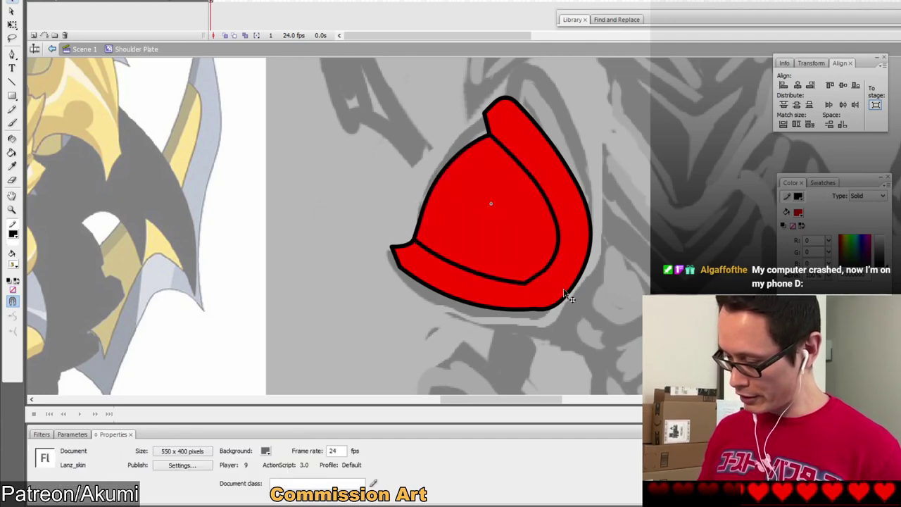
pyautogui.click(553, 302)
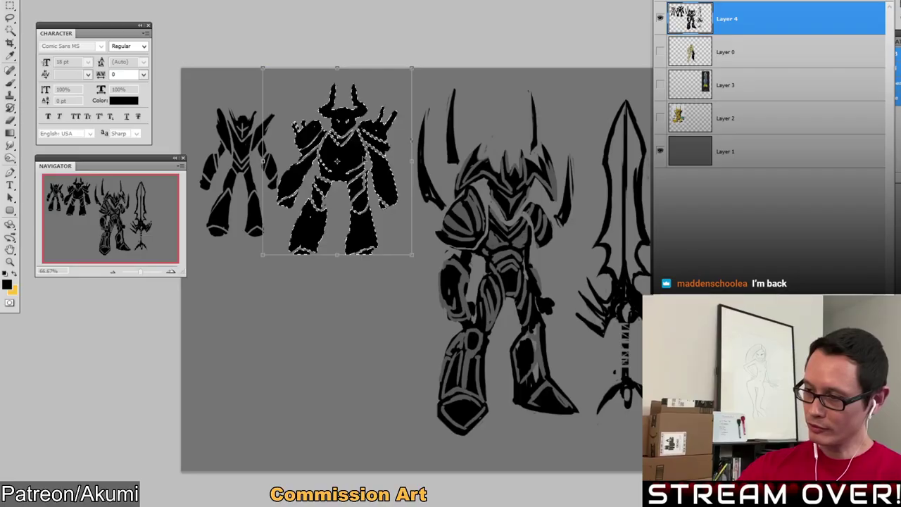
# Switch to Photoshop and apply the transform to the selected horned armor silhouette beside the main sketch.
pyautogui.press('Return')
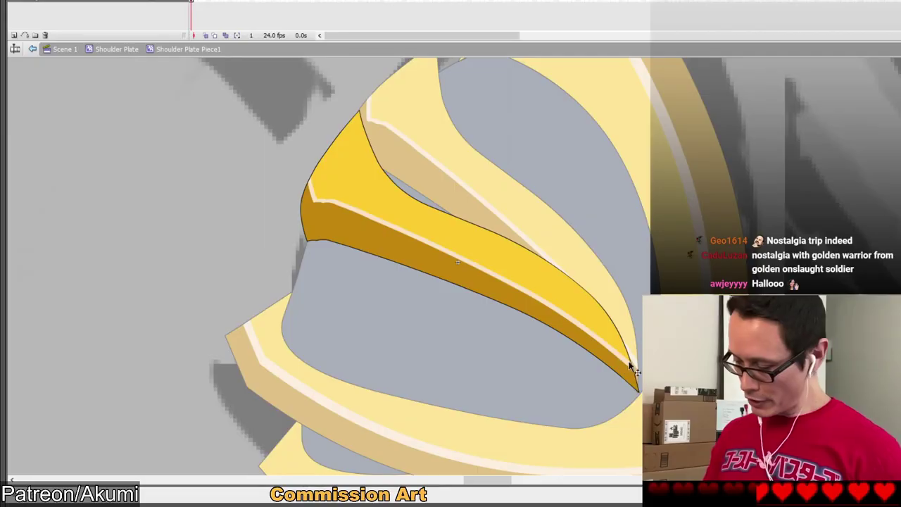
# Extend the cream highlight line on the gold Shoulder Plate Piece1 strip closer to its pointed end.
pyautogui.moveTo(631, 361); pyautogui.dragTo(635, 373)
pyautogui.click(629, 362)
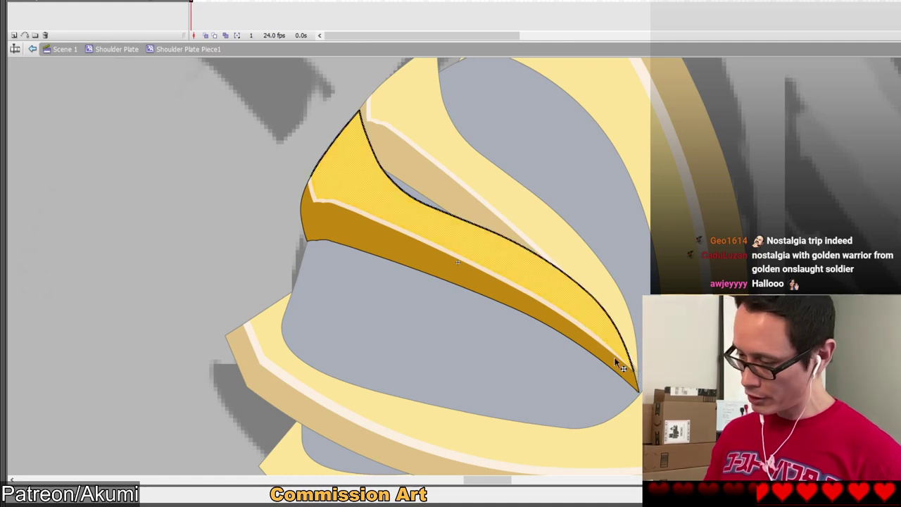
pyautogui.click(597, 357)
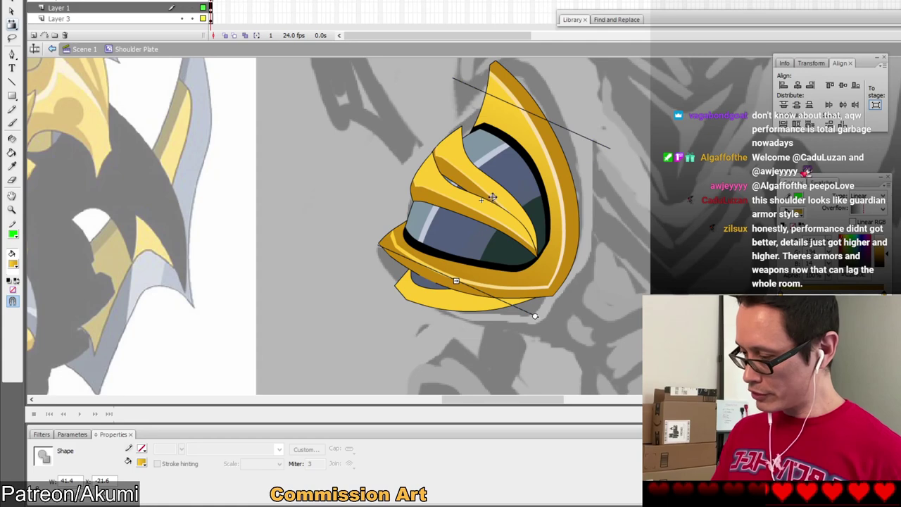
# Shift and rotate the linear gradient on the shoulder plate's outer gold rim so that it crosses the rim at a steeper angle.
pyautogui.moveTo(492, 197); pyautogui.dragTo(473, 243)
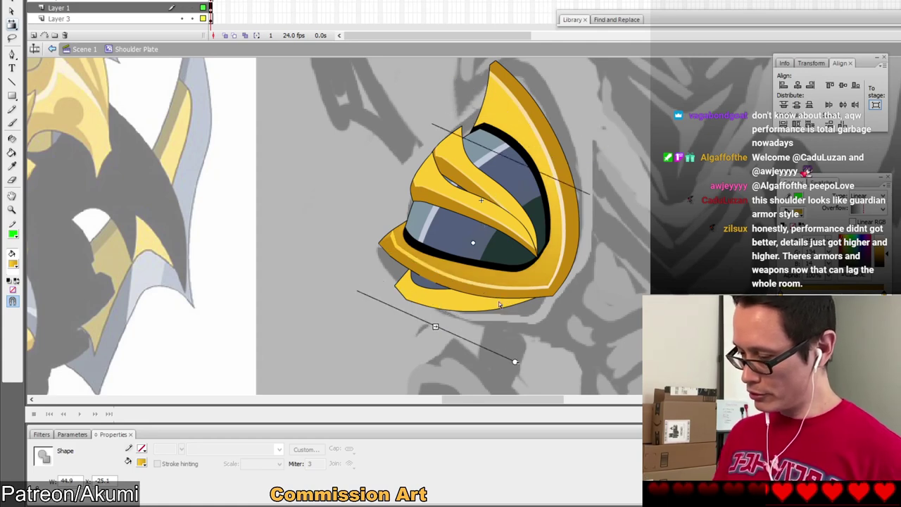
pyautogui.moveTo(516, 363); pyautogui.dragTo(503, 365)
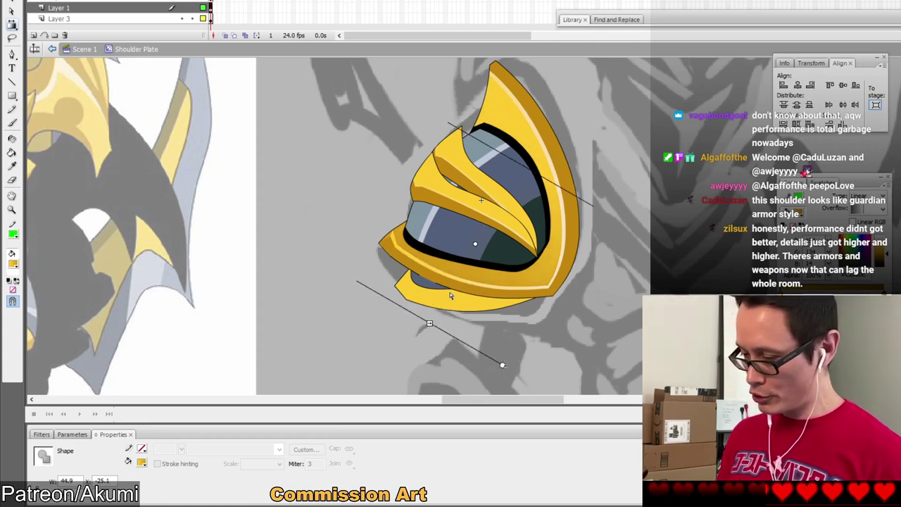
pyautogui.press('z')
pyautogui.click(378, 217)
pyautogui.press('v')
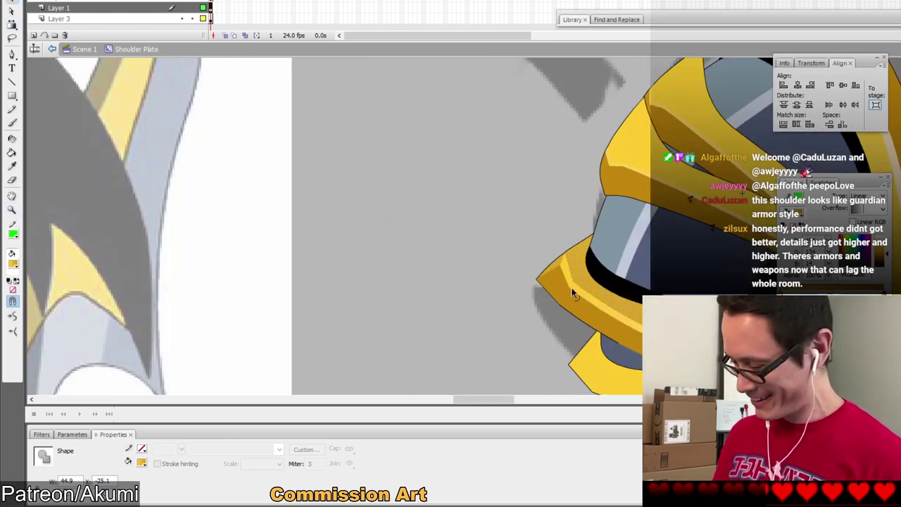
pyautogui.press('Escape')
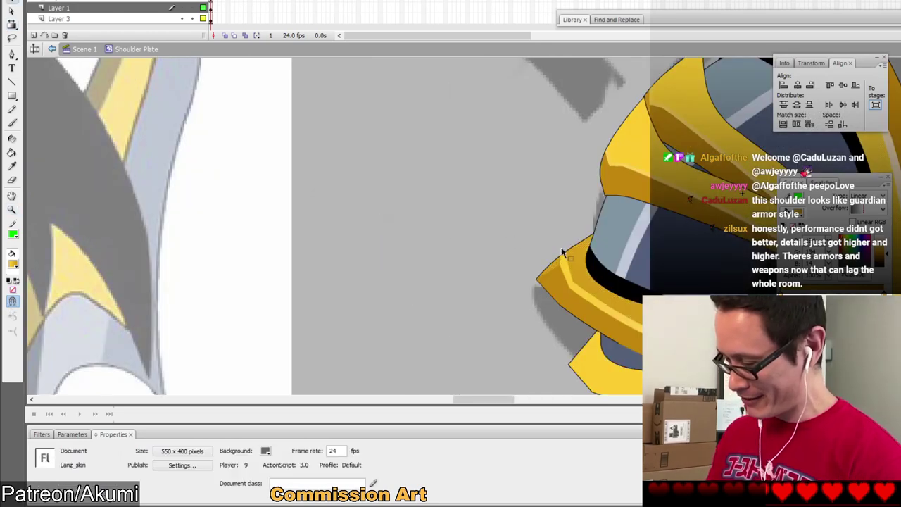
pyautogui.press('k')
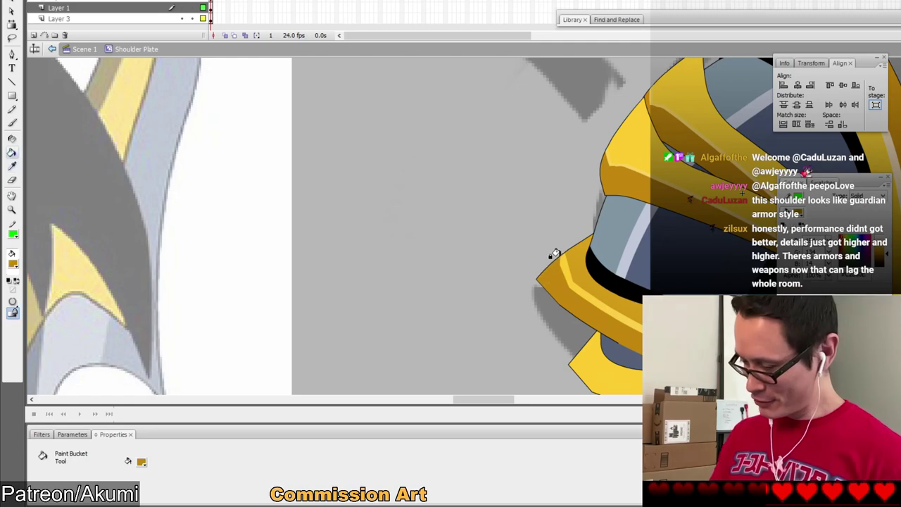
pyautogui.press('v')
pyautogui.click(561, 261)
pyautogui.press('Escape')
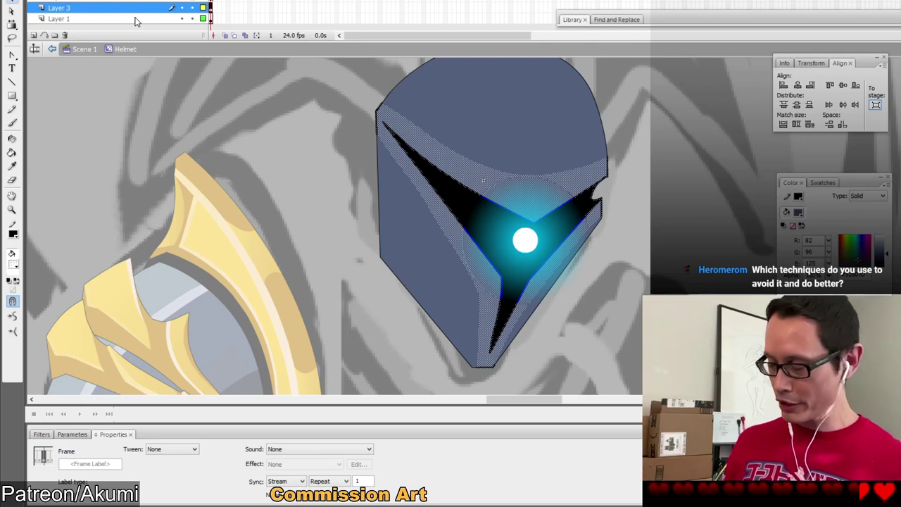
# Recolor the helmet's visor trim to dark gold #C2860E and pull its lower bend slightly up and inward.
pyautogui.click(797, 212)
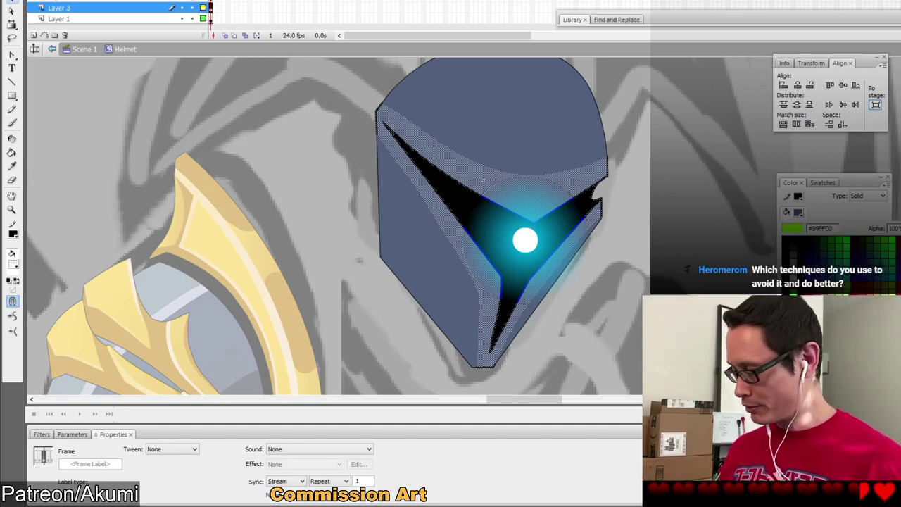
pyautogui.click(793, 228)
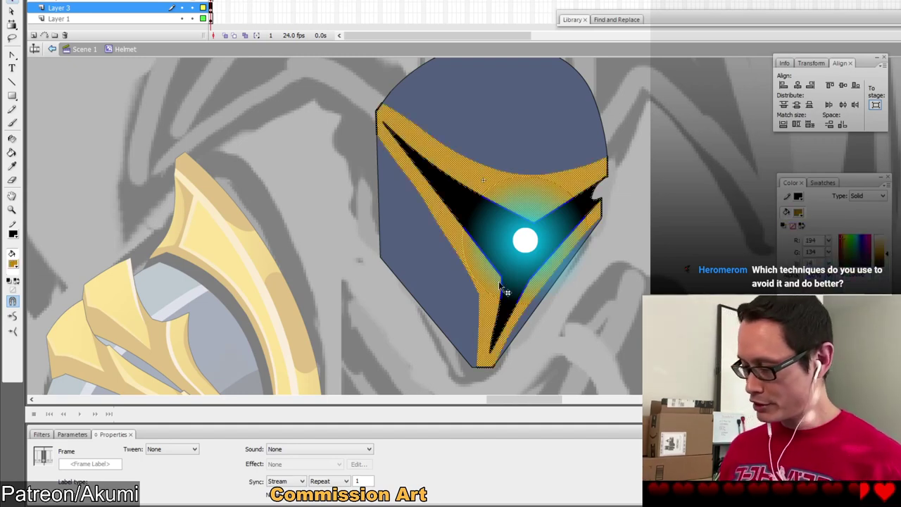
pyautogui.click(480, 301)
pyautogui.click(480, 296)
pyautogui.press('Escape')
pyautogui.moveTo(479, 296); pyautogui.dragTo(482, 285)
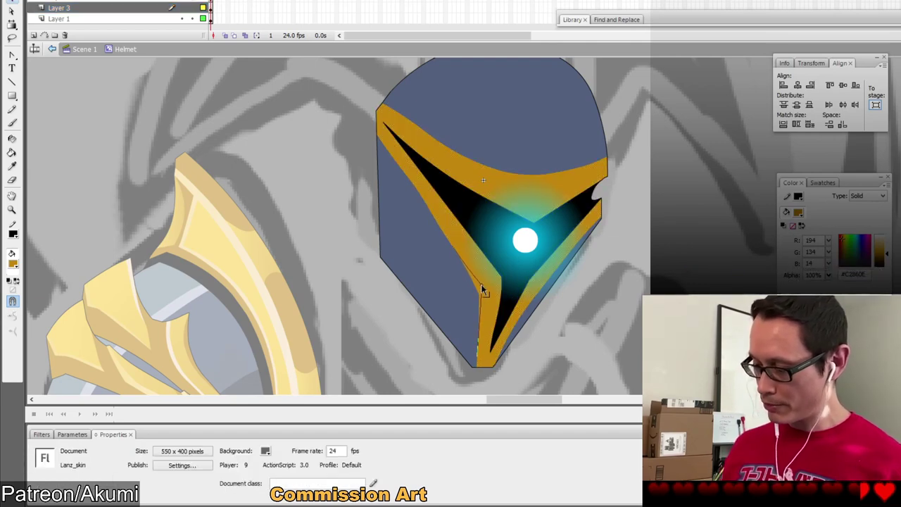
# Outline the helmet's gold visor trim in black with the Ink Bottle tool.
pyautogui.press('s')
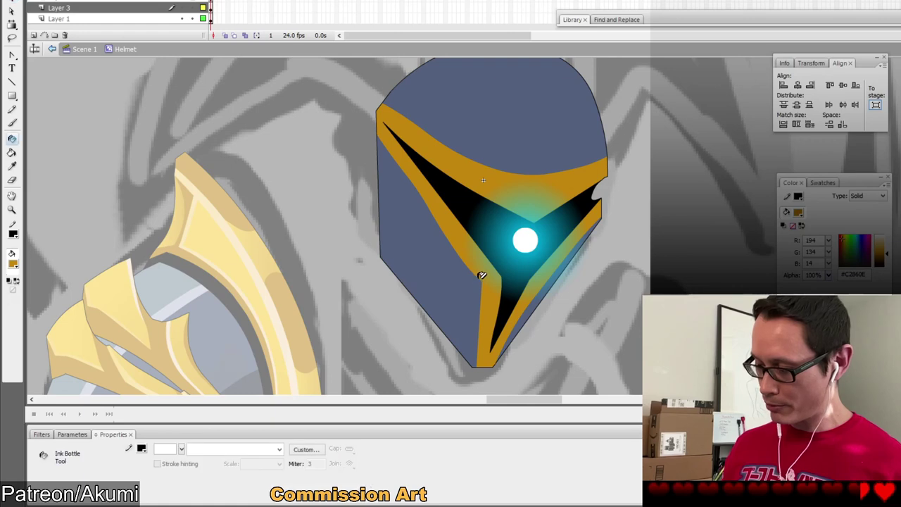
pyautogui.click(539, 282)
pyautogui.press('v')
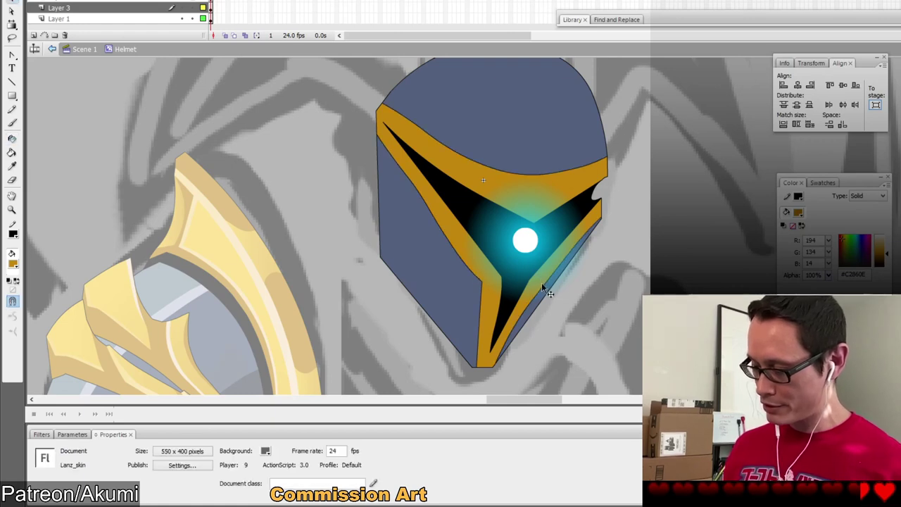
# Reshape the gold visor trim by moving the eye opening's upper outer corner inward and extending the brow's far end into a point.
pyautogui.doubleClick(541, 283)
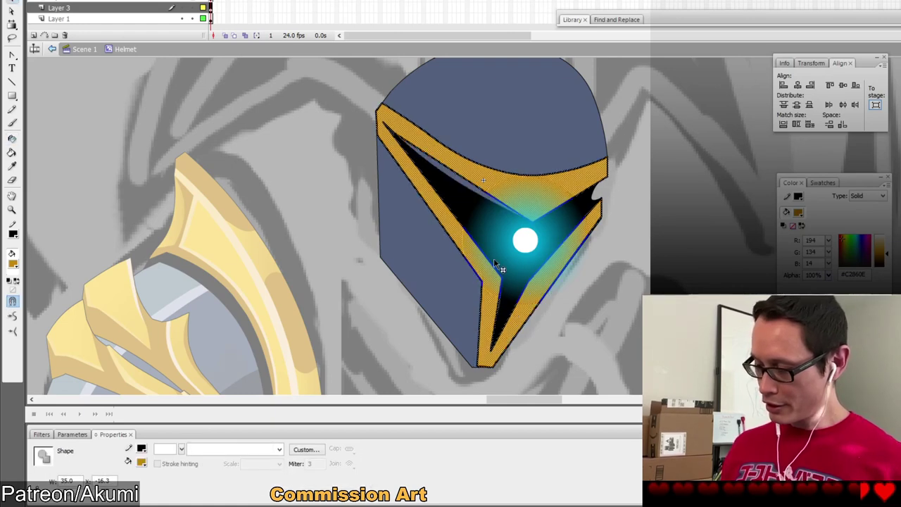
pyautogui.press('Escape')
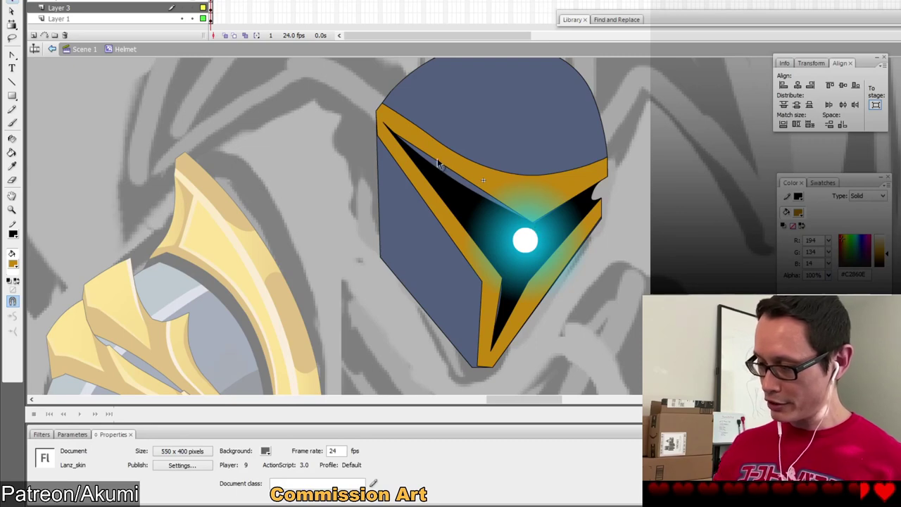
pyautogui.moveTo(383, 122); pyautogui.dragTo(394, 136)
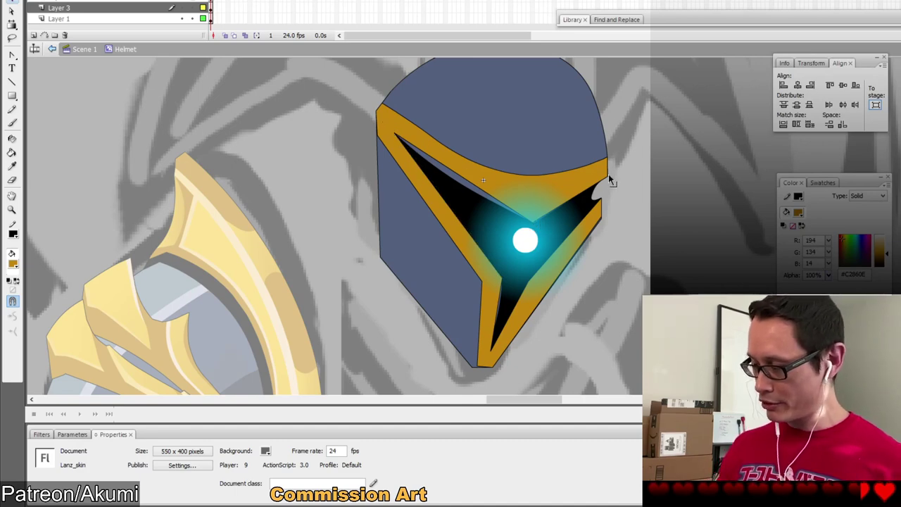
pyautogui.moveTo(609, 170); pyautogui.dragTo(616, 163)
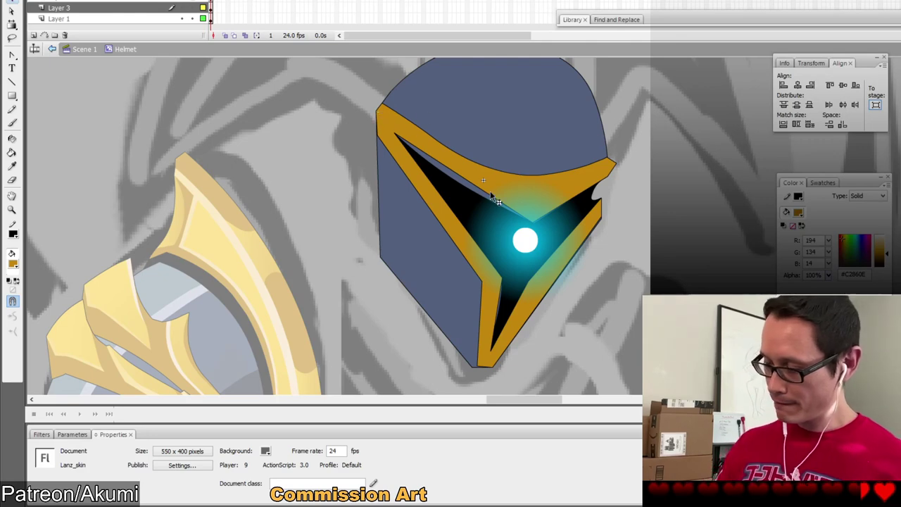
# Move the glowing Helmet Eye1 movie clip lower in the visor opening.
pyautogui.click(105, 8)
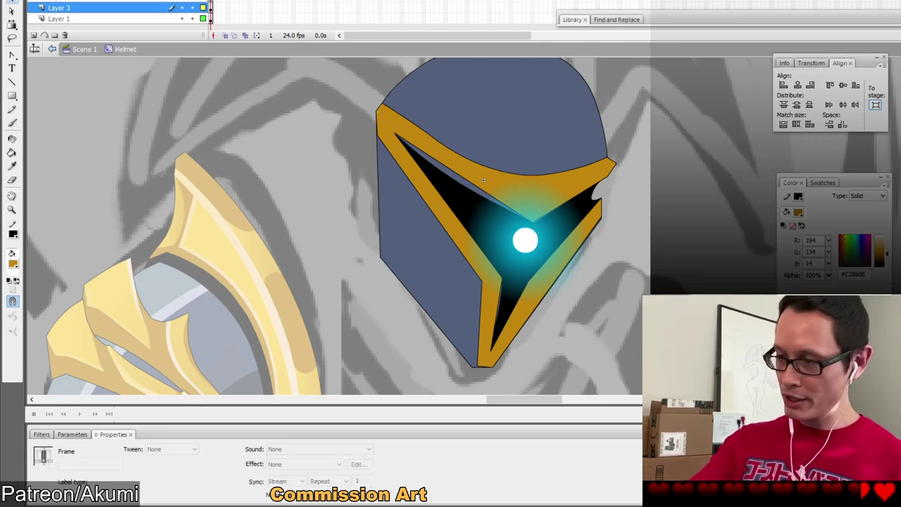
pyautogui.moveTo(534, 236); pyautogui.dragTo(524, 255)
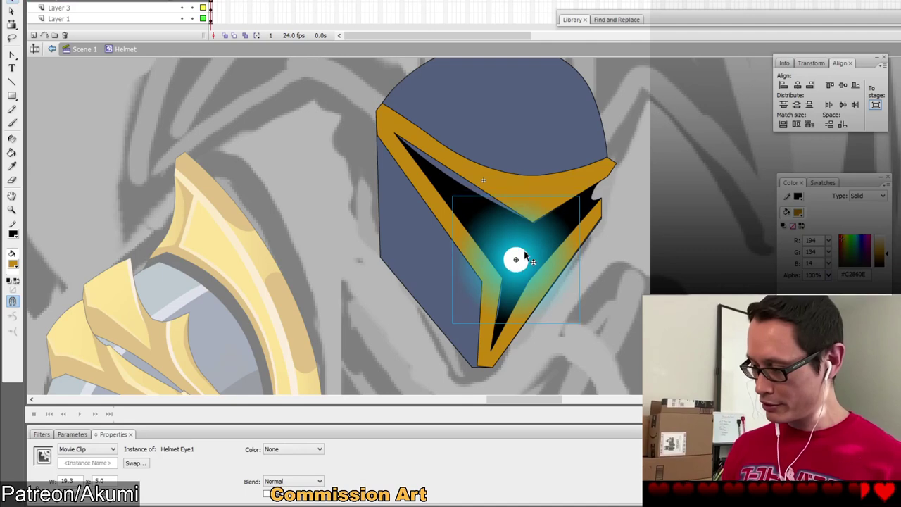
pyautogui.click(532, 222)
# Pull the central point of the gold brow down toward the glowing eye.
pyautogui.click(211, 7)
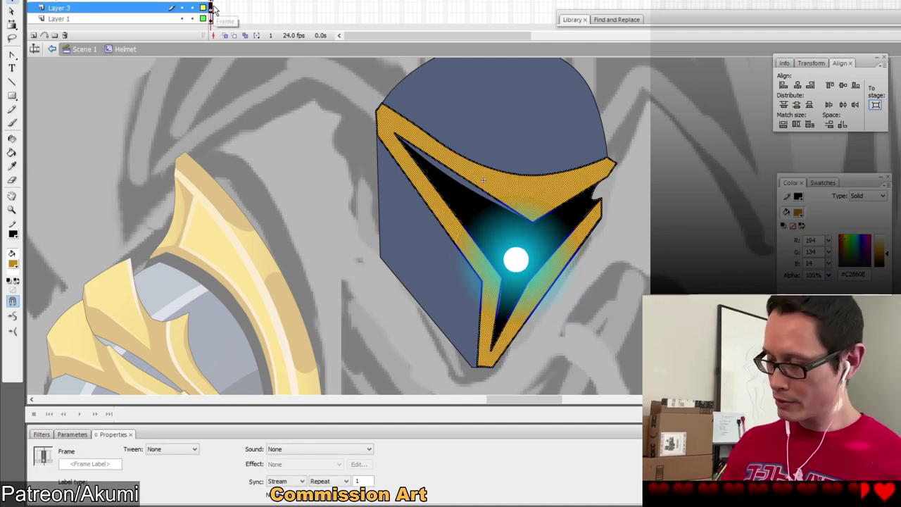
pyautogui.click(191, 1)
pyautogui.click(192, 7)
pyautogui.press('Escape')
pyautogui.moveTo(533, 222); pyautogui.dragTo(528, 241)
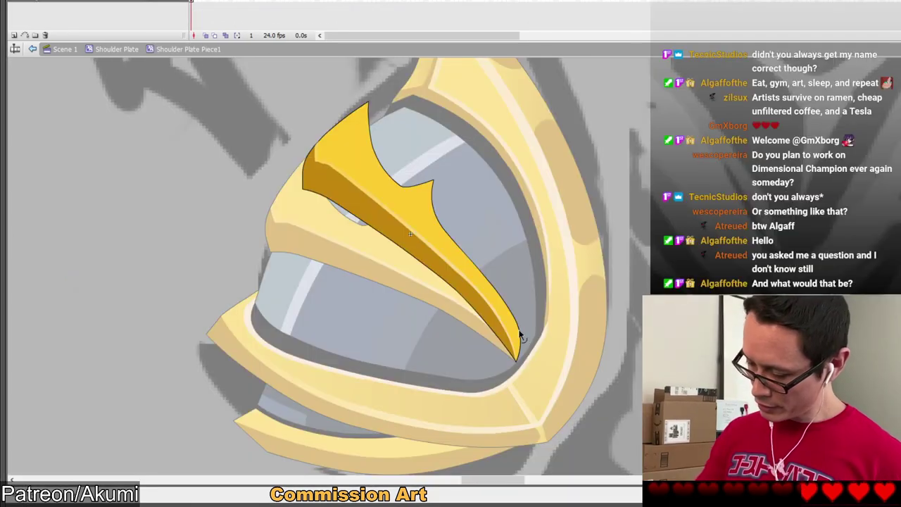
# Slim the spiked gold shoulder strip near its pointed end and lasso the section of its upper edge below the spike.
pyautogui.moveTo(520, 331); pyautogui.dragTo(511, 334)
pyautogui.press('l')
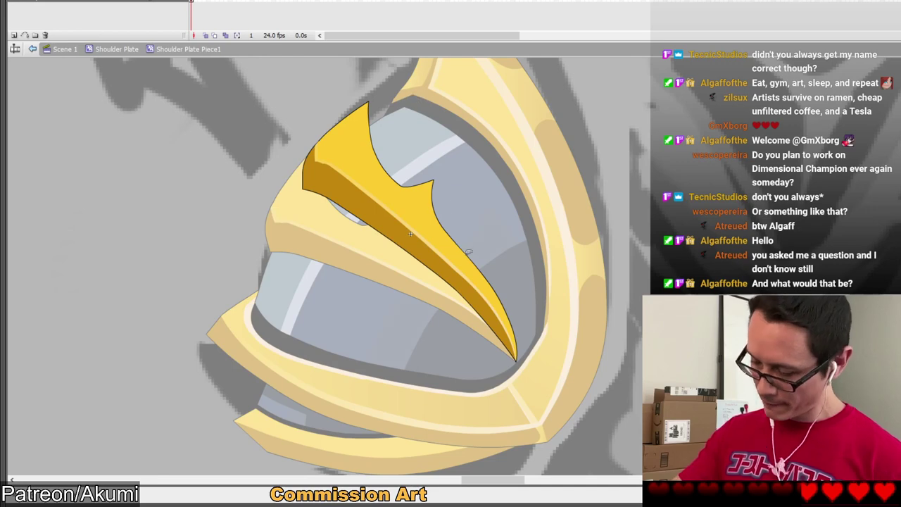
pyautogui.moveTo(490, 283)
pyautogui.mouseDown()
pyautogui.moveTo(422, 210)
pyautogui.moveTo(439, 179)
pyautogui.moveTo(483, 246)
pyautogui.mouseUp()
pyautogui.moveTo(512, 304)
pyautogui.mouseDown()
pyautogui.moveTo(421, 210)
pyautogui.moveTo(421, 194)
pyautogui.moveTo(448, 172)
pyautogui.moveTo(446, 267)
pyautogui.mouseUp()
pyautogui.click(470, 272)
pyautogui.click(432, 188)
pyautogui.press('v')
pyautogui.click(435, 181)
pyautogui.click(434, 184)
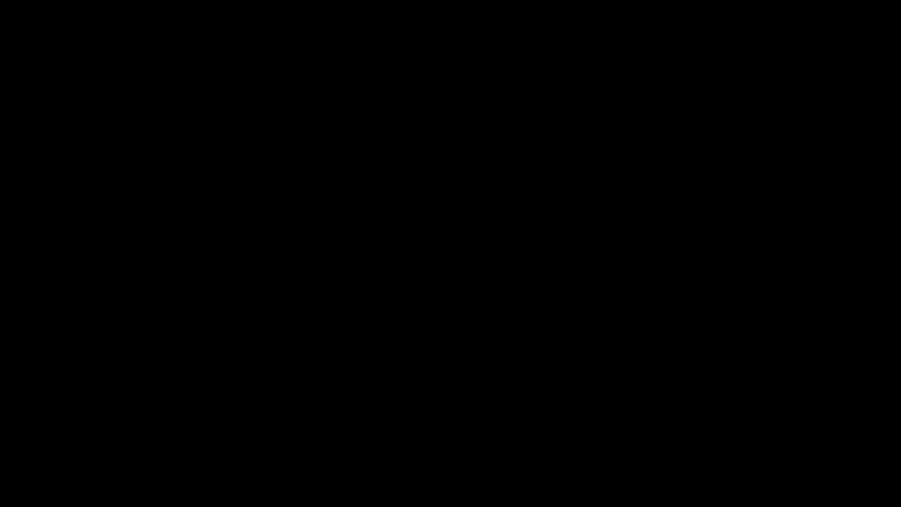